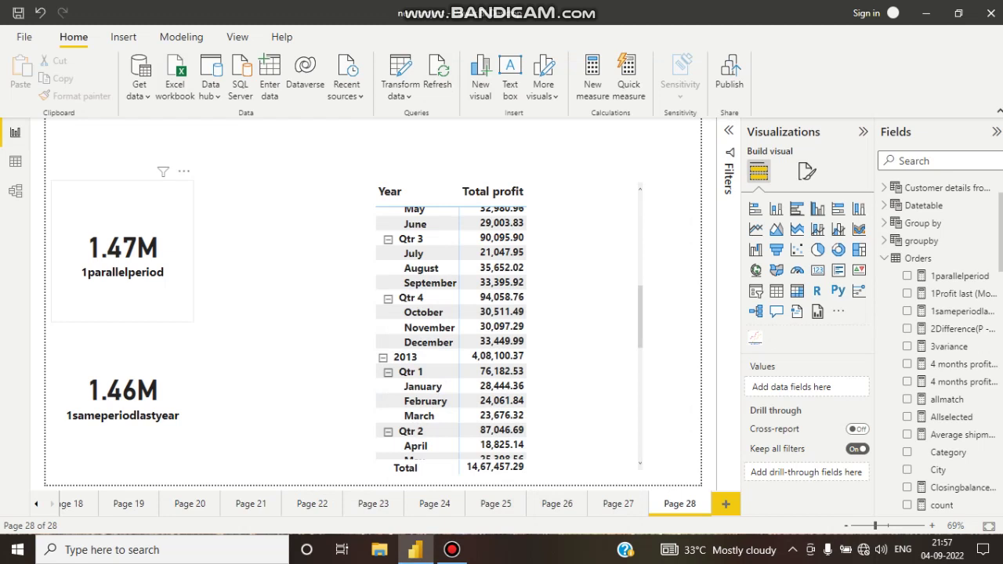
Examine the DAX formula of the 1parallelperiod measure, including its CALCULATE, PARALLELPERIOD, Ship Date, interval and period arguments
left_click(123, 259)
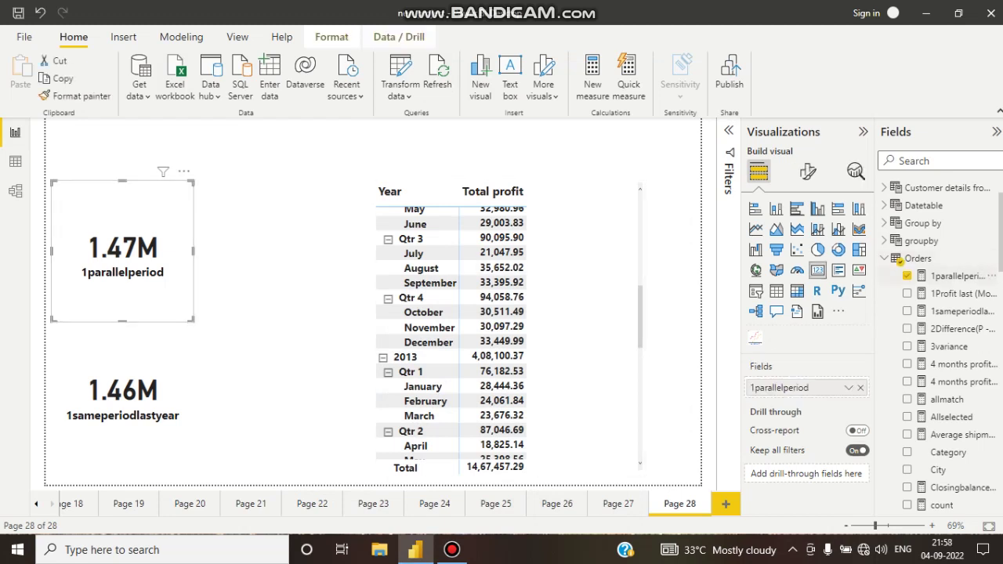
left_click(901, 268)
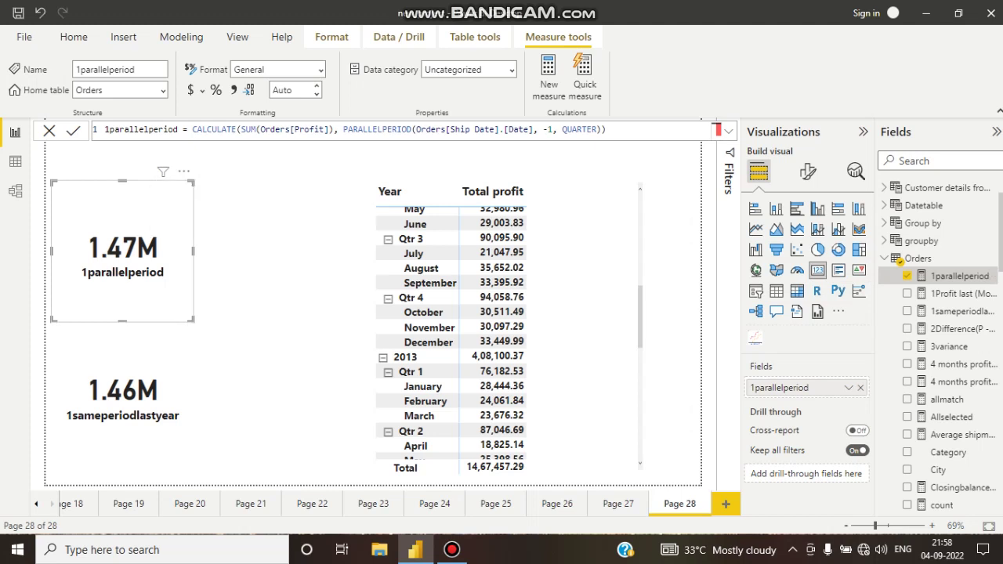
left_click(215, 129)
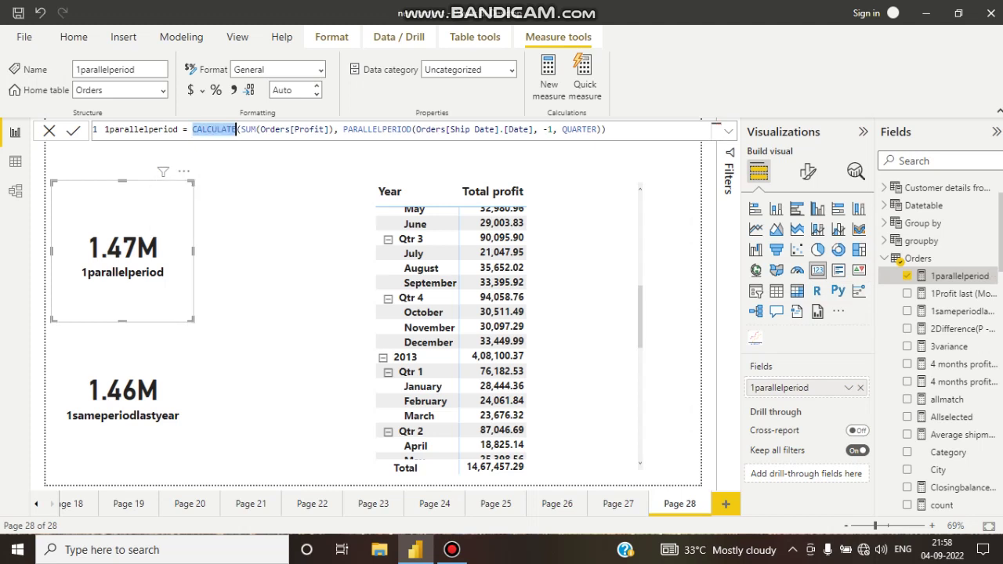
double_click(274, 129)
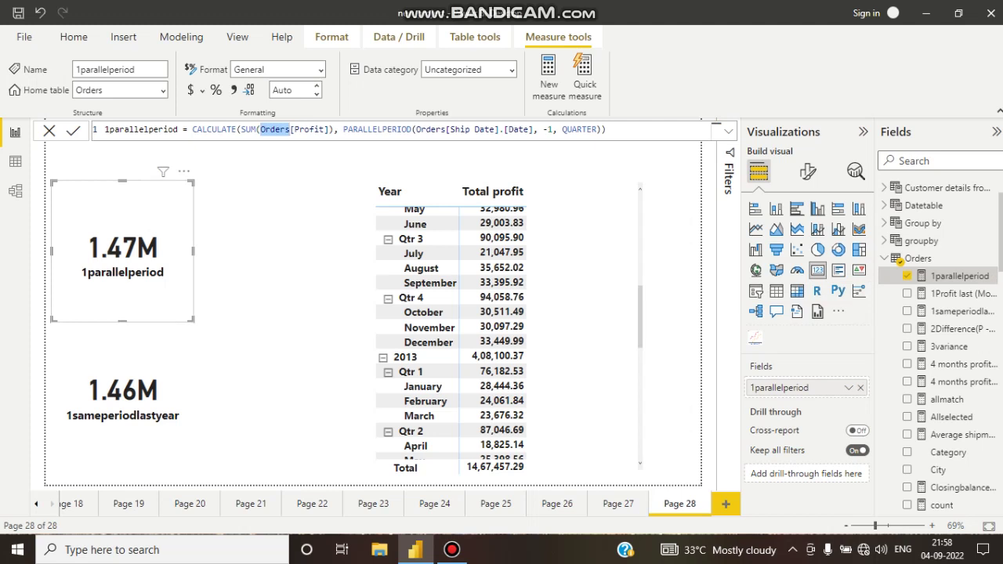
double_click(377, 130)
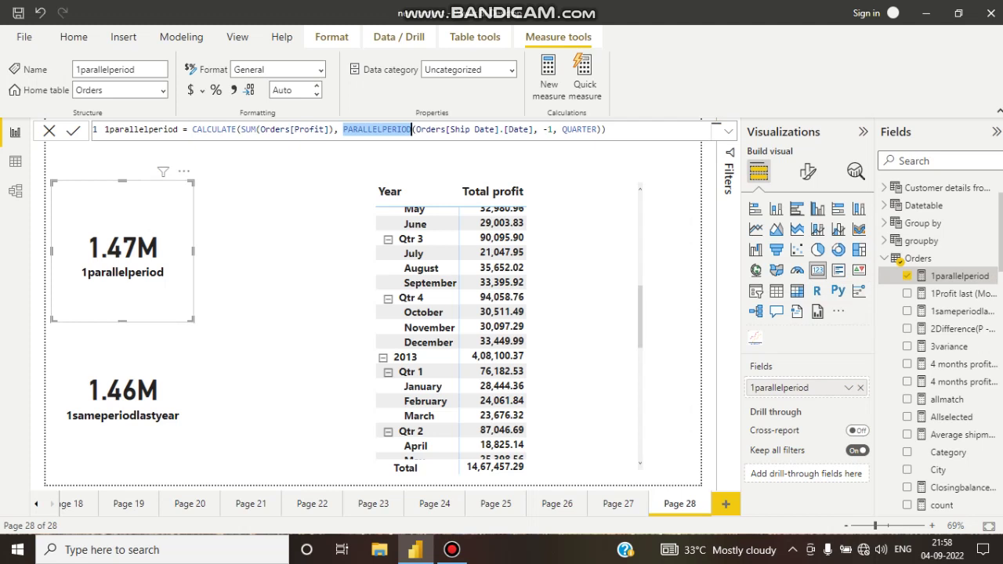
double_click(430, 129)
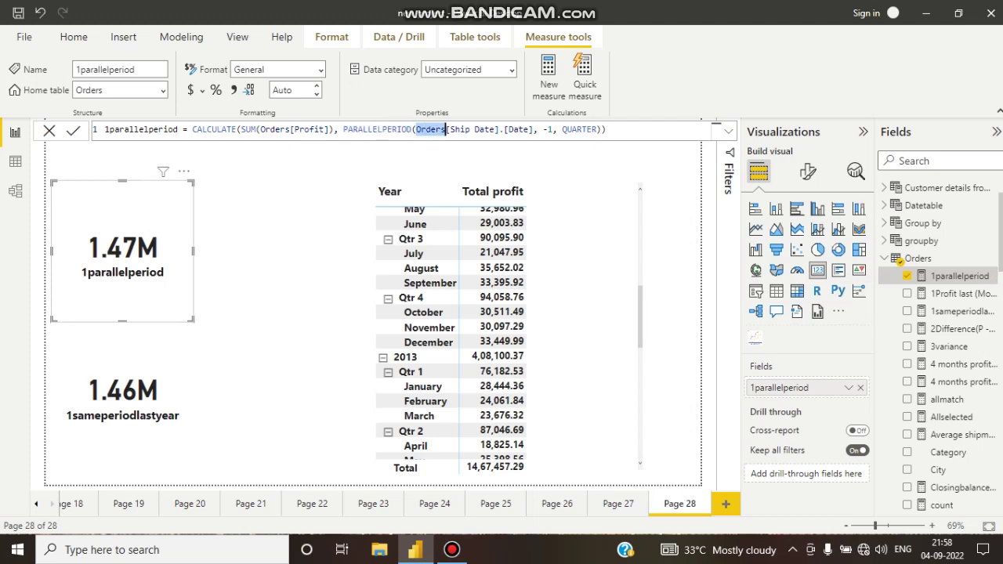
double_click(460, 129)
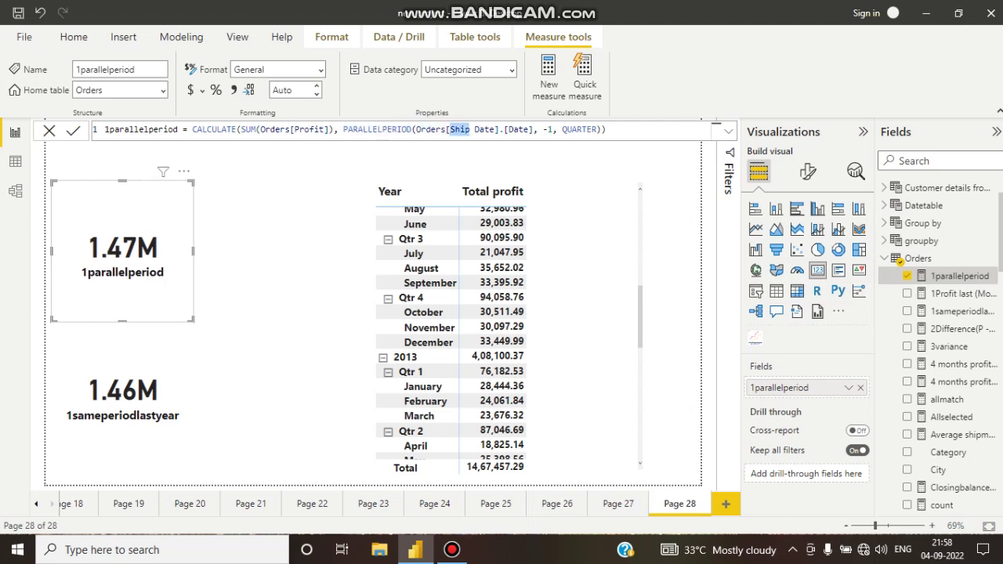
left_click(561, 129)
left_click(608, 129)
left_click_drag(542, 129, 557, 130)
left_click(586, 129)
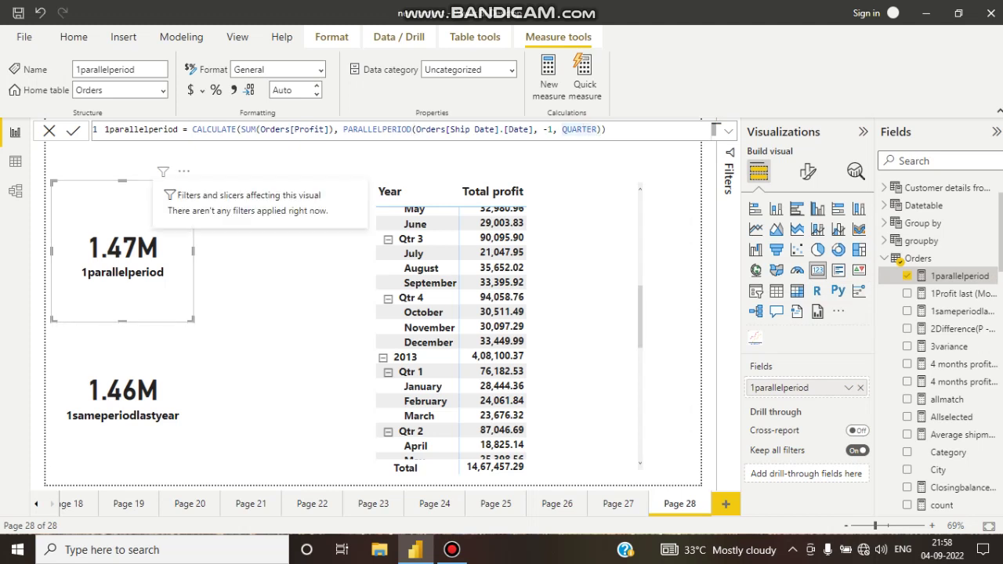
Examine the DAX formula of the 1sameperiodlastyear measure, including its CALCULATE, SUM and SAMEPERIODLASTYEAR parts
left_click(123, 391)
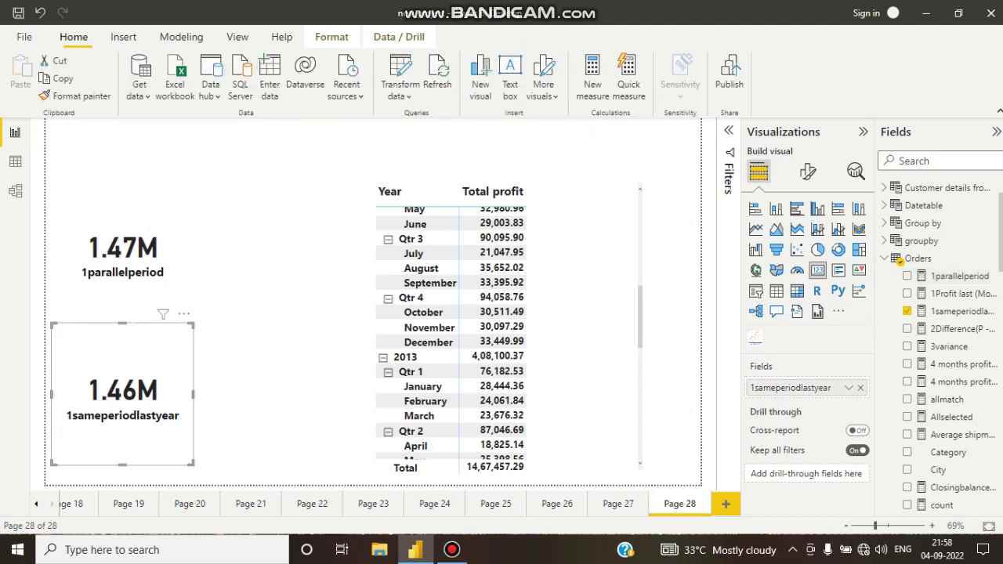
left_click(956, 311)
left_click(955, 311)
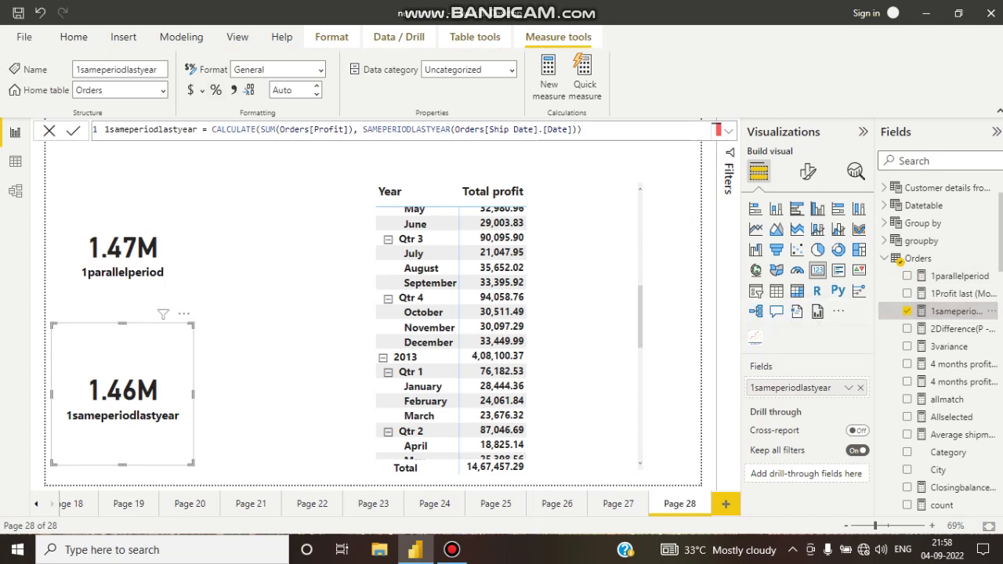
double_click(233, 129)
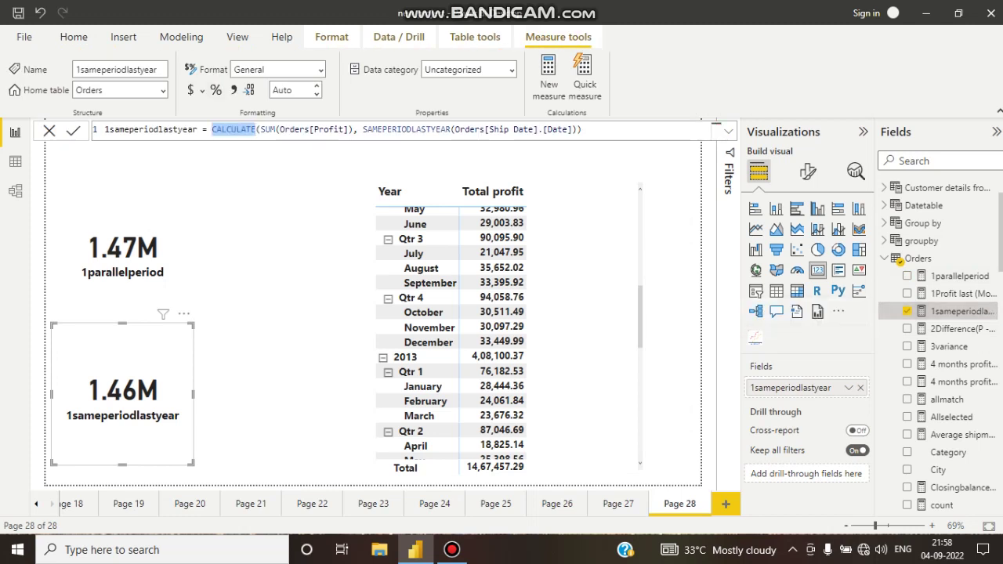
double_click(268, 130)
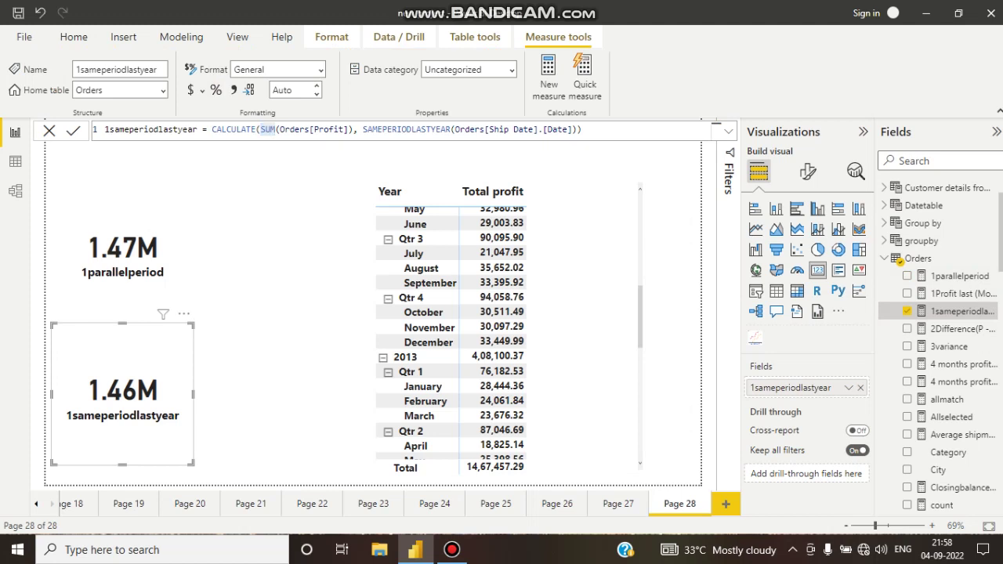
left_click(391, 129)
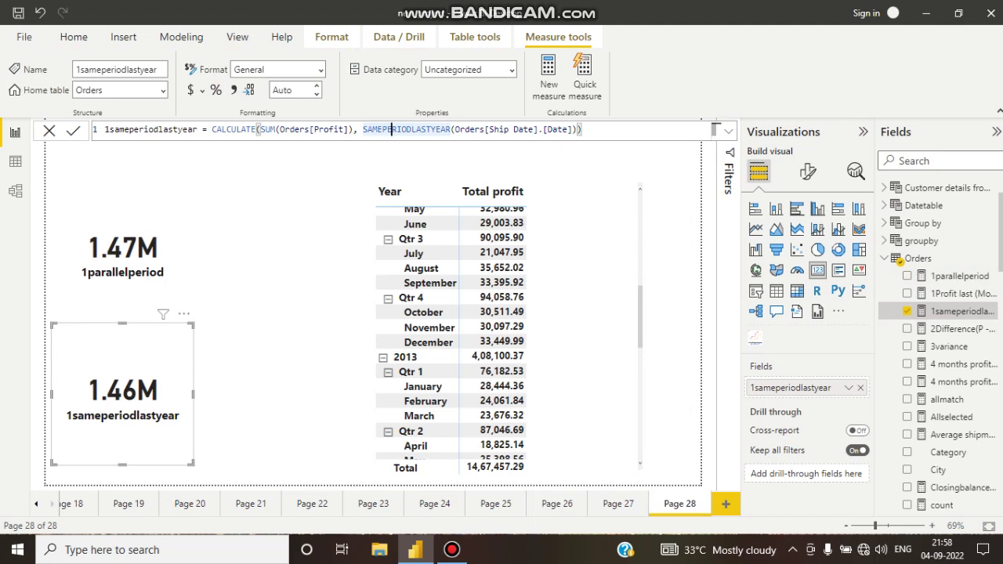
double_click(471, 129)
left_click(582, 130)
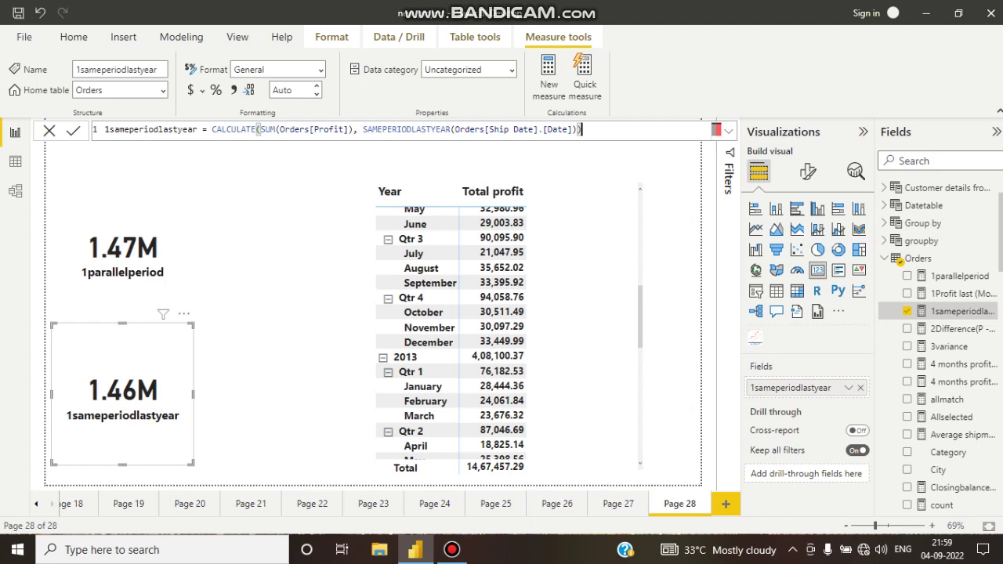
double_click(407, 131)
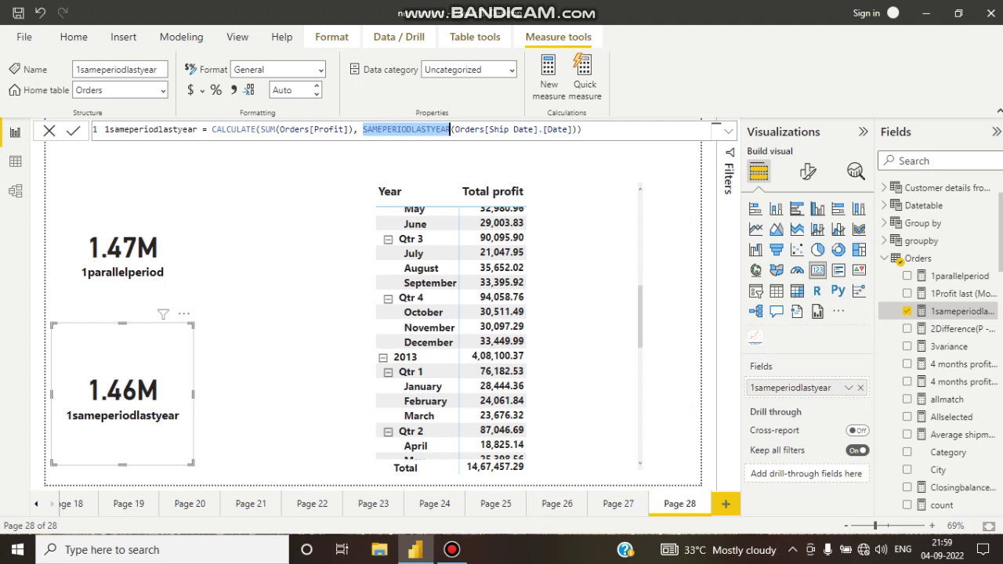
Filter the cards by Qtr 1 of 2013 in the matrix and compare them with the 2012 quarterly profits
left_click(282, 290)
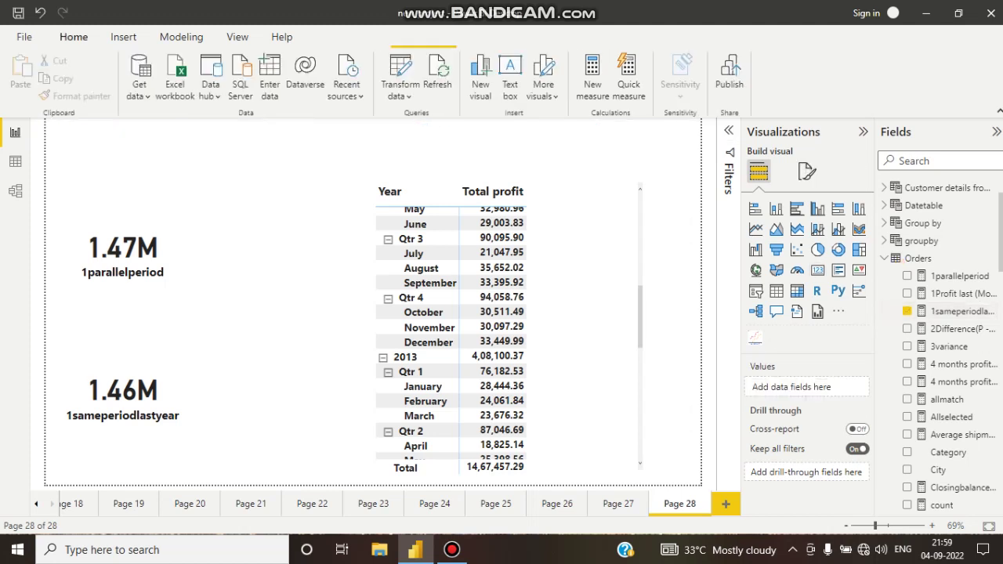
left_click(583, 313)
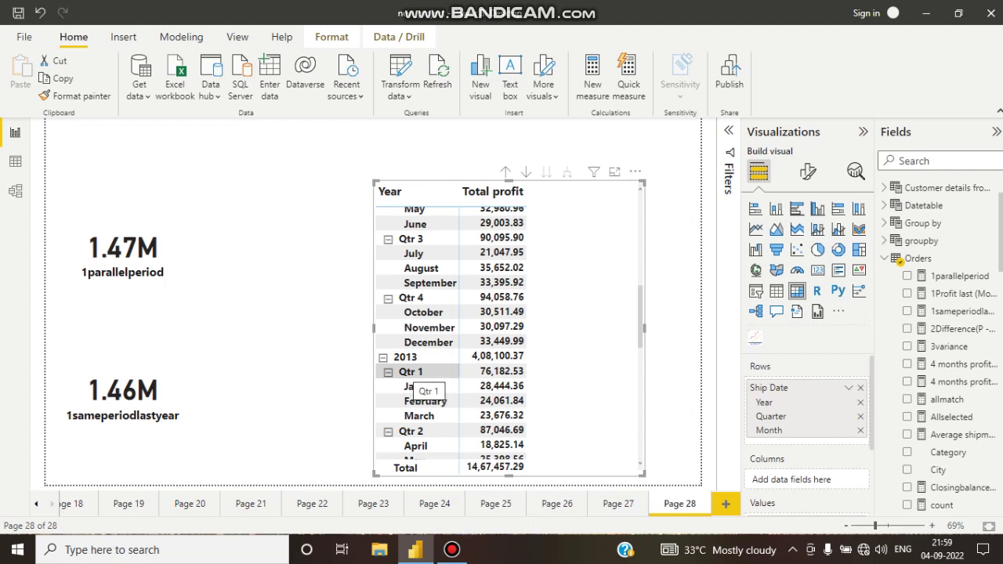
left_click(414, 373)
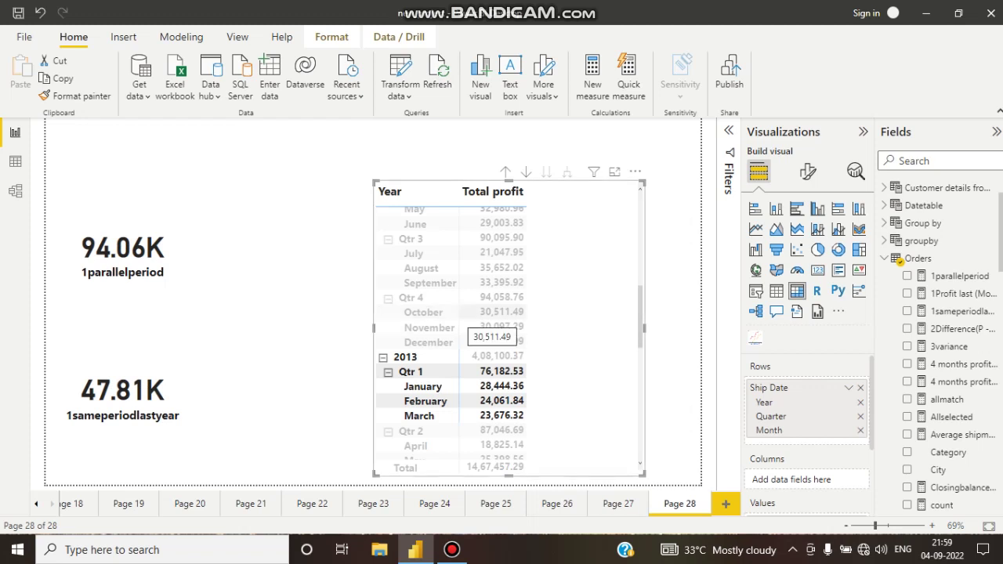
scroll(486, 329, "up", 2)
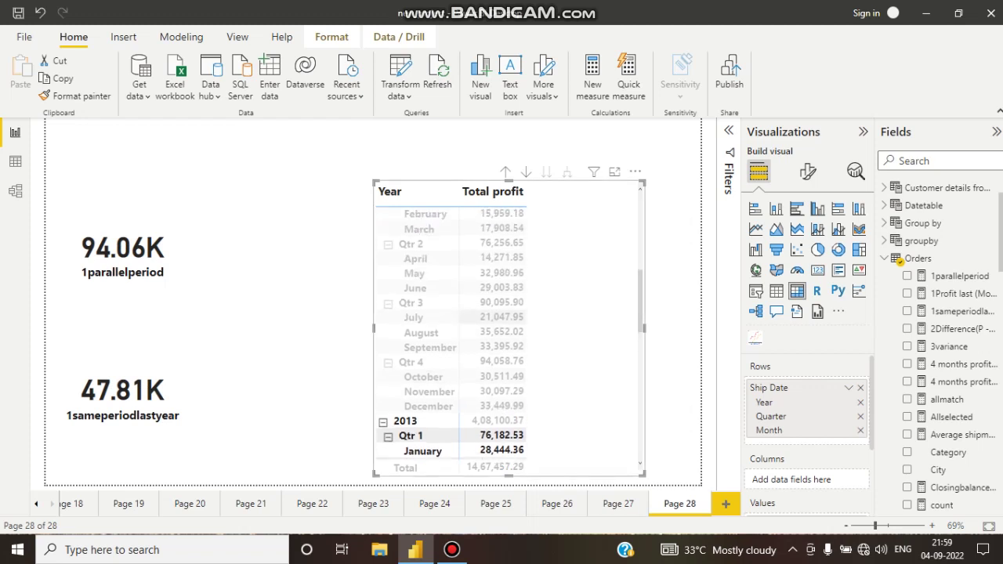
scroll(509, 329, "up", 3)
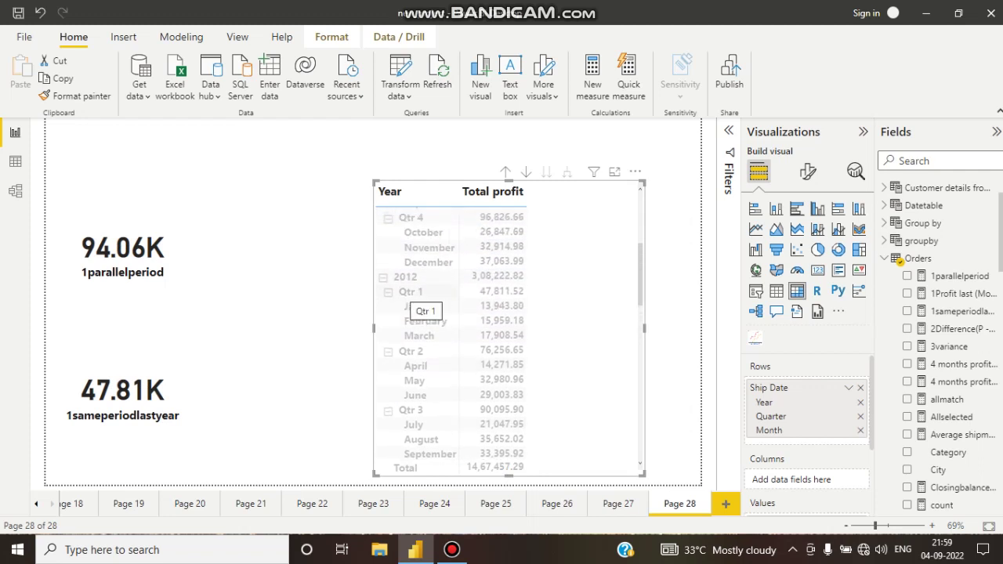
Filter the cards by Qtr 1 of 2012 and by Qtr 1 of 2014, clearing the matrix selection at the end
left_click(410, 292)
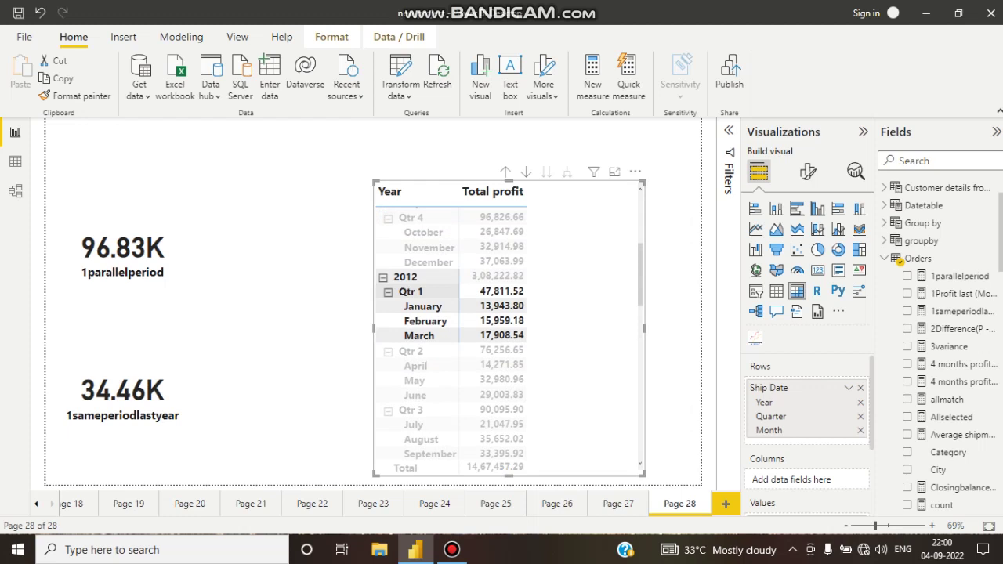
scroll(439, 387, "down", 8)
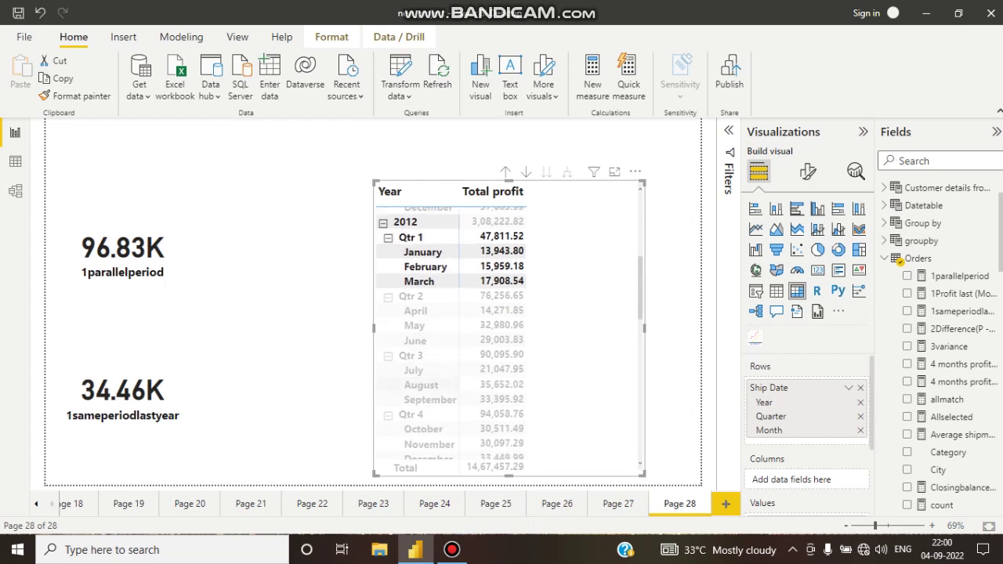
scroll(439, 388, "down", 6)
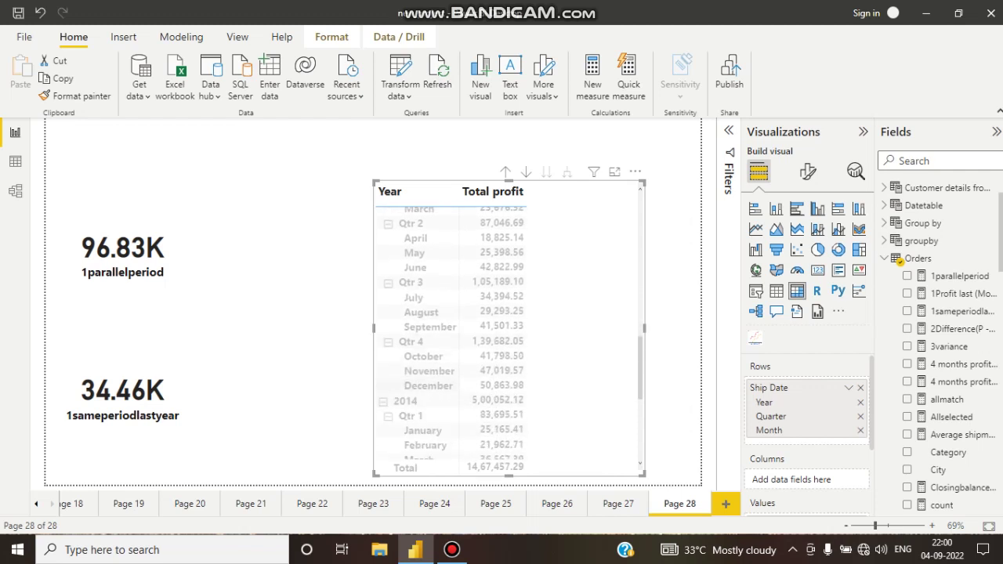
left_click(438, 387)
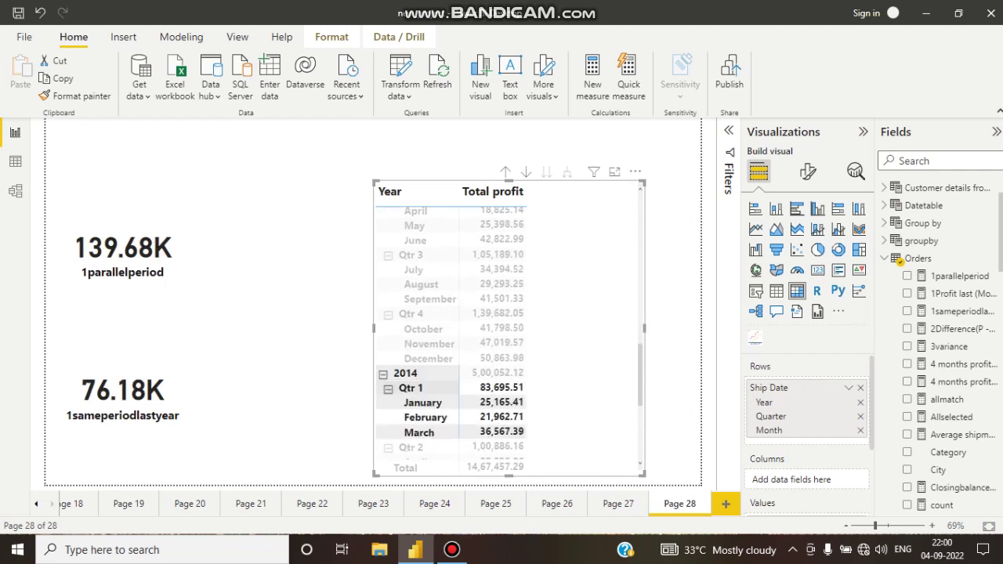
left_click(439, 388)
Check the cards for Qtr 1 of 2012 in the matrix and clear that selection
scroll(492, 305, "up", 4)
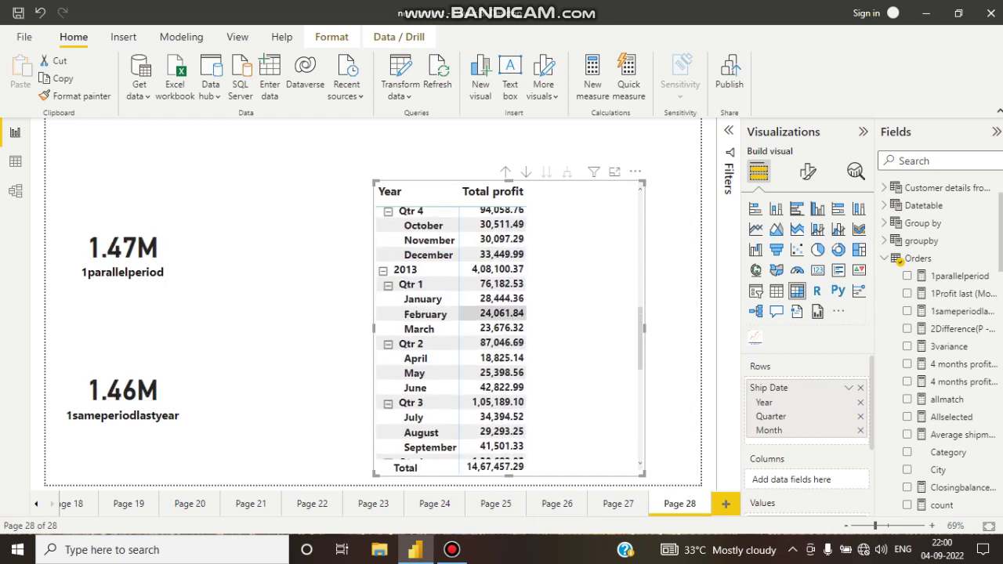
scroll(510, 334, "up", 5)
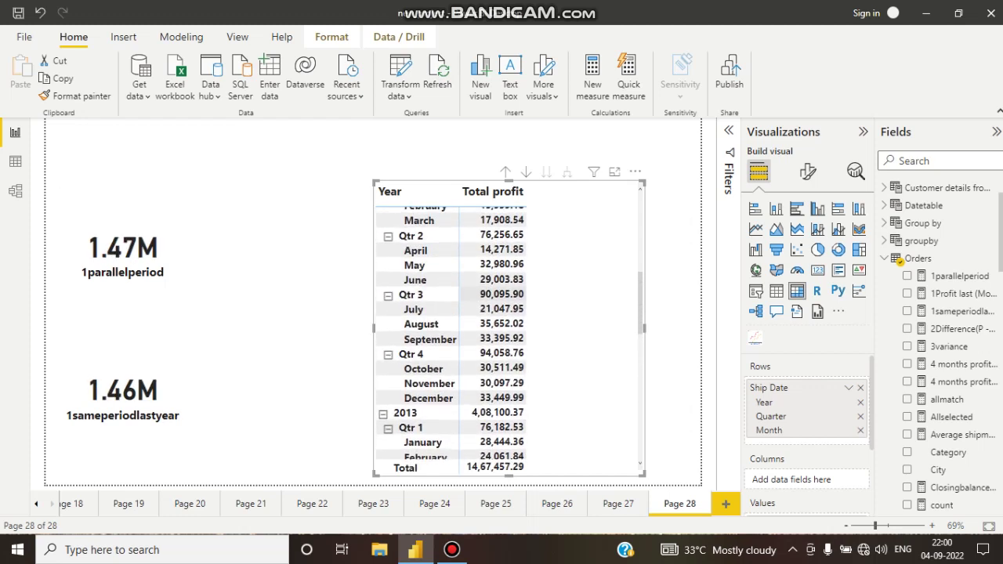
scroll(452, 334, "up", 3)
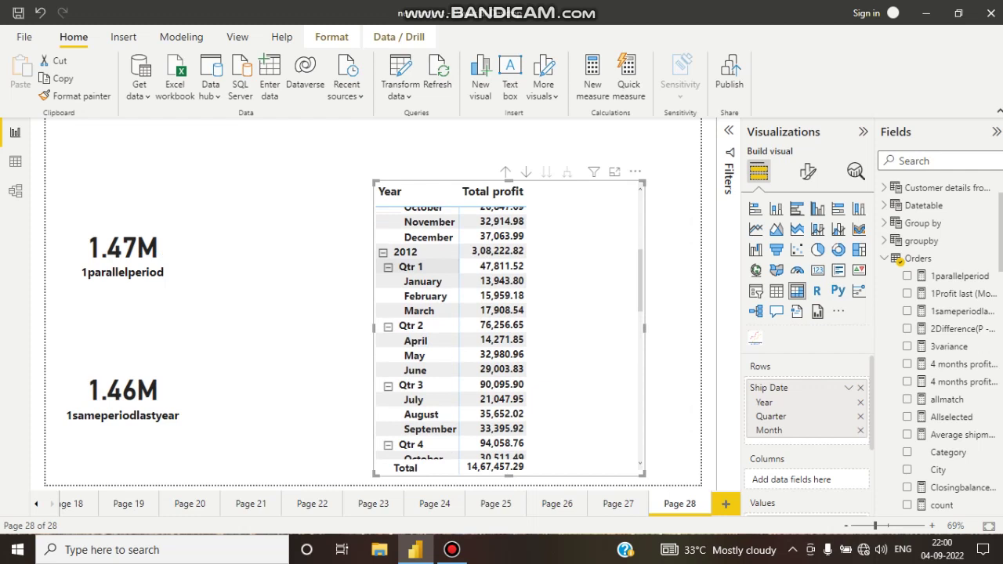
left_click(415, 267)
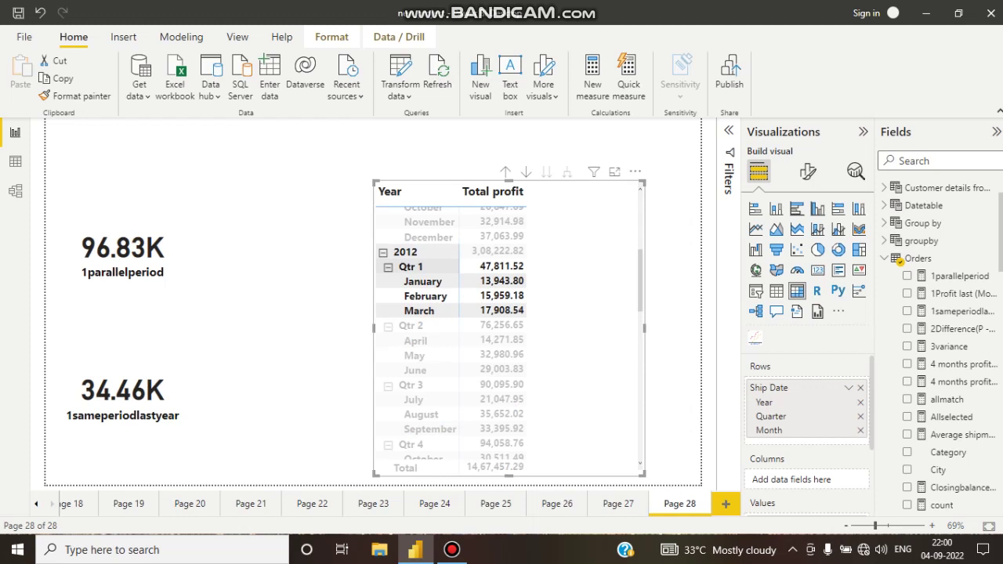
left_click(415, 267)
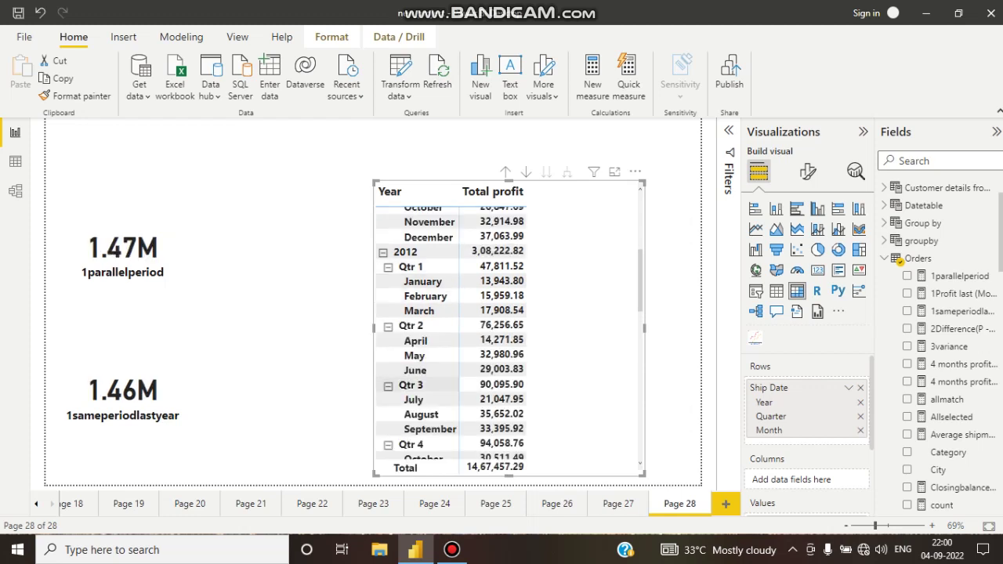
Check both cards for Qtr 1 of 2013 against the preceding quarter's profit in the matrix
scroll(415, 386, "down", 2)
scroll(423, 384, "down", 3)
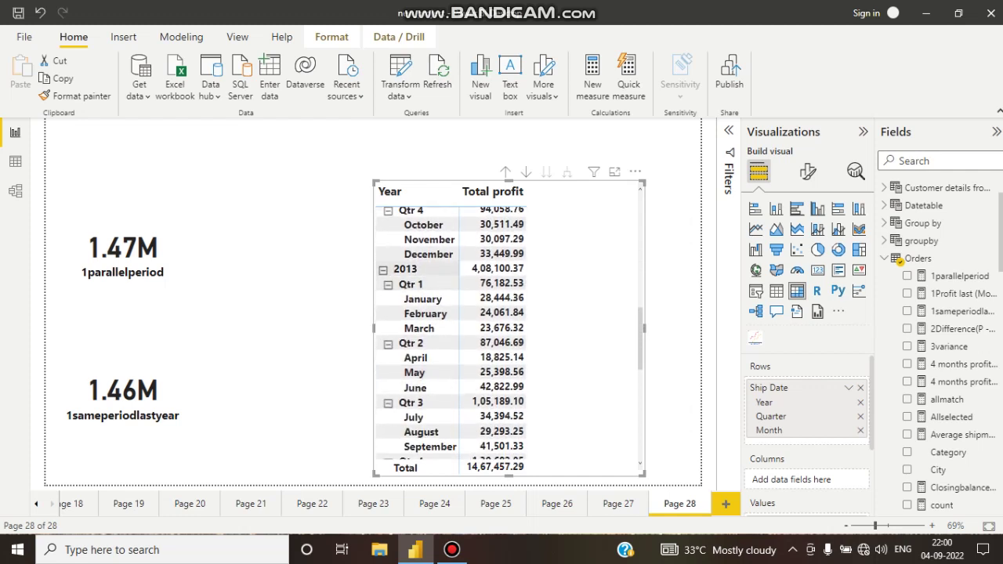
left_click(433, 287)
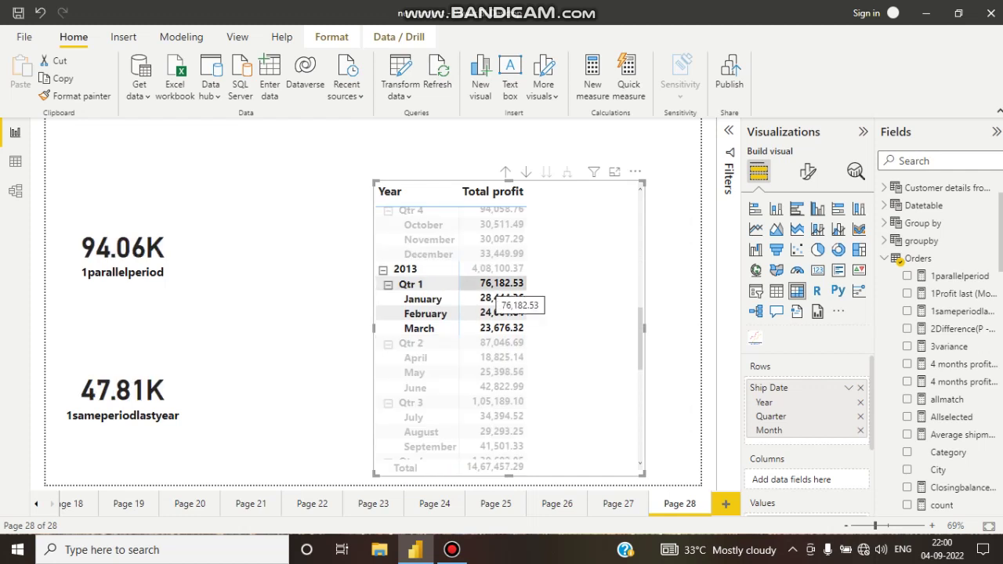
scroll(495, 299, "up", 2)
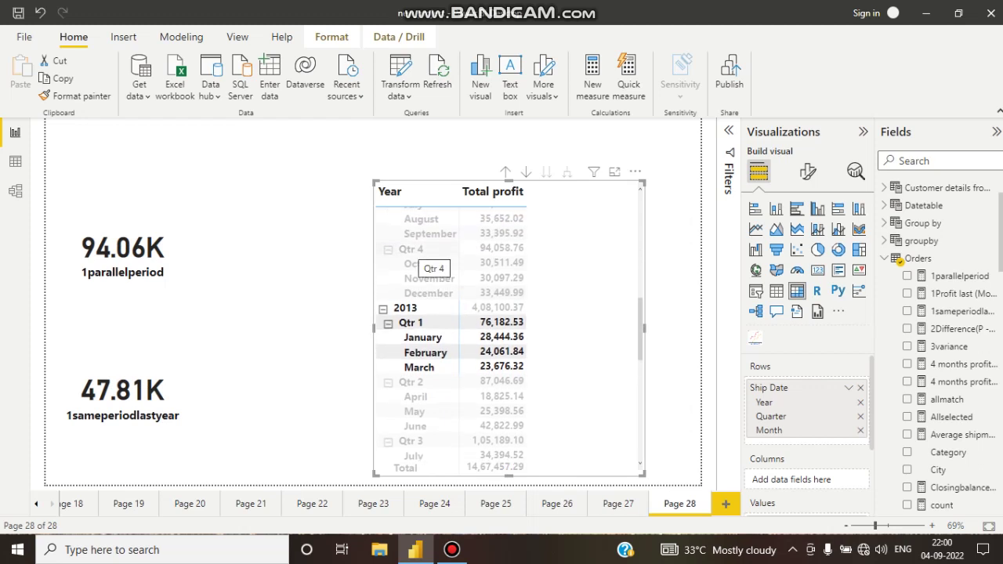
Check both cards for Qtr 4 of 2012 and clear the matrix selection
left_click(416, 249)
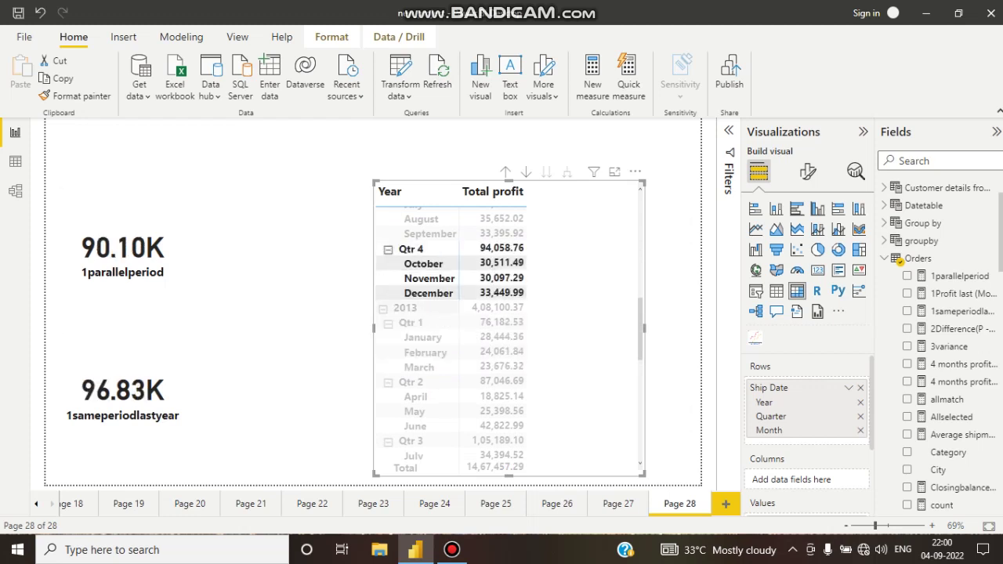
left_click(405, 308)
left_click(405, 308)
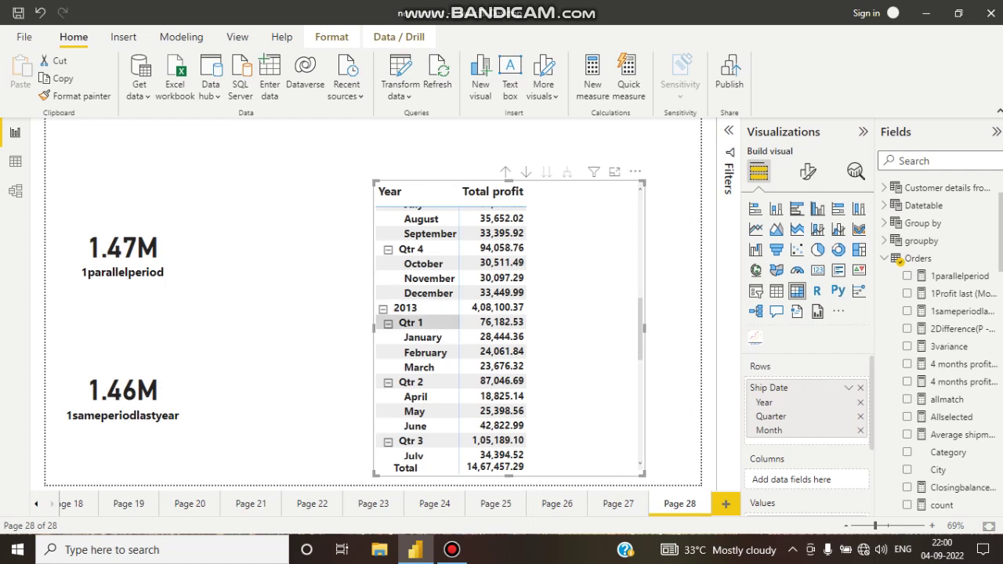
Compare the cards for Qtr 1 of 2013 with those for Qtr 4 of 2012 again, leaving the matrix unfiltered
left_click(411, 323)
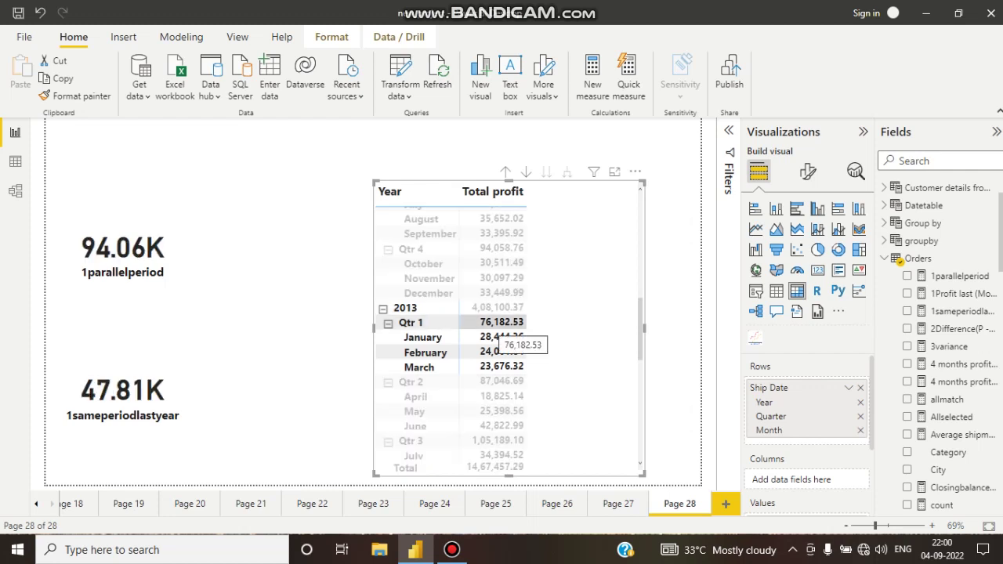
scroll(501, 337, "up", 1)
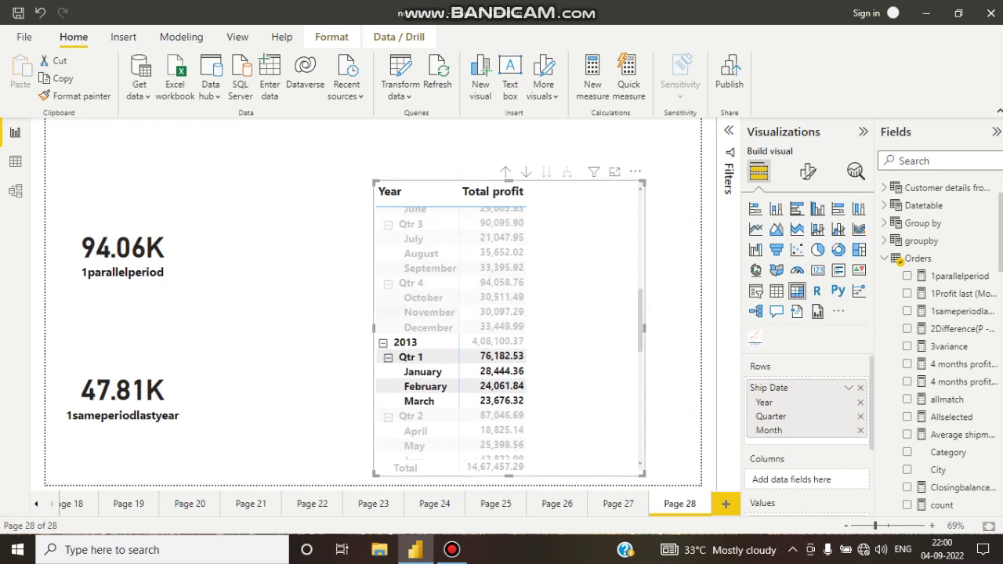
left_click(412, 282)
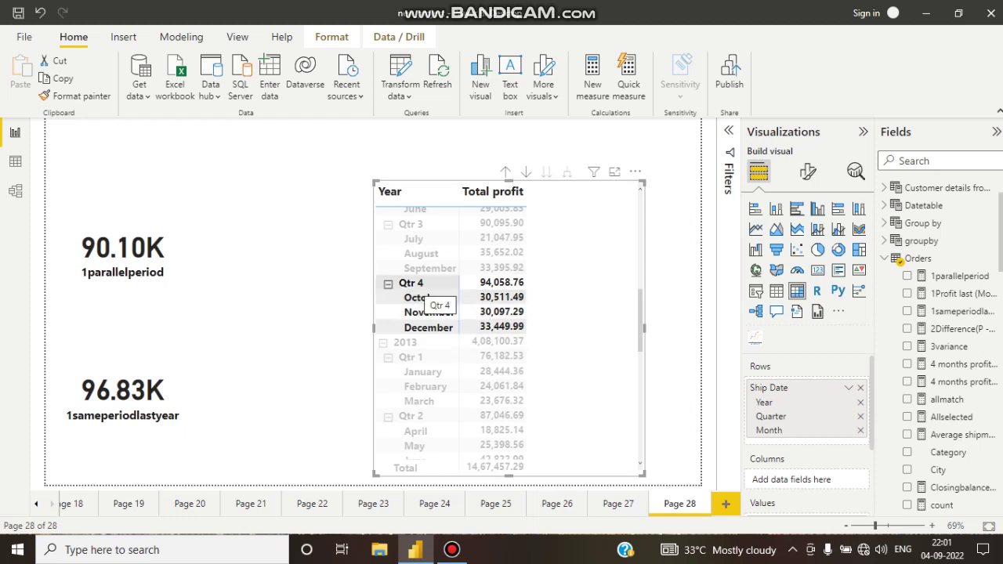
left_click(427, 285)
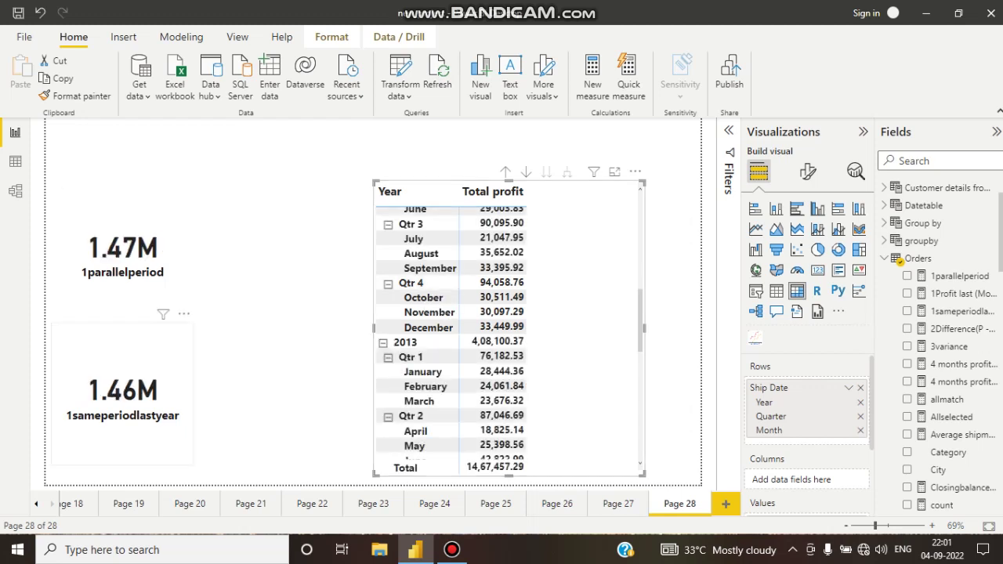
Display the formula of the 1sameperiodlastyear measure and that of 1parallelperiod for comparison
left_click(123, 394)
left_click(956, 311)
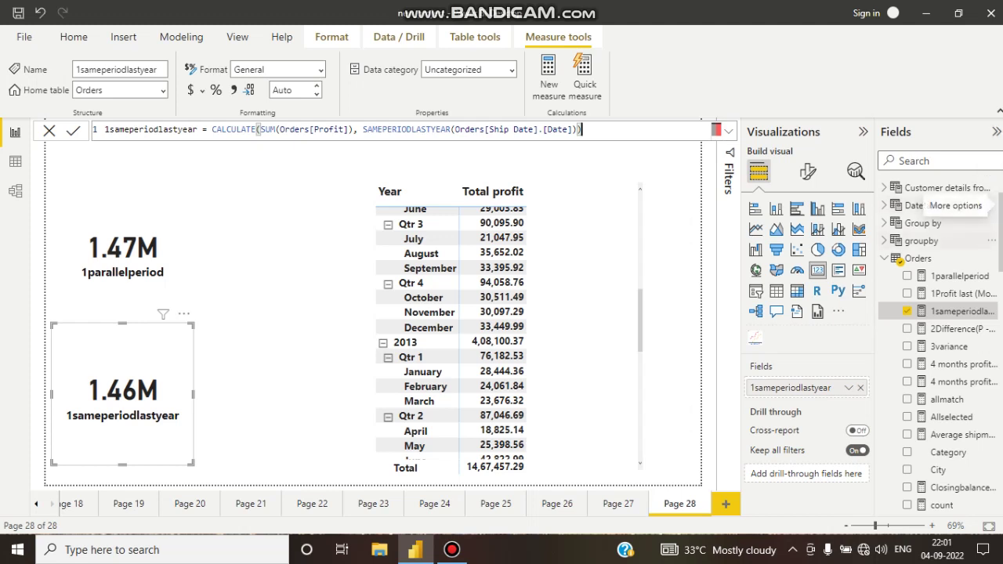
left_click(958, 276)
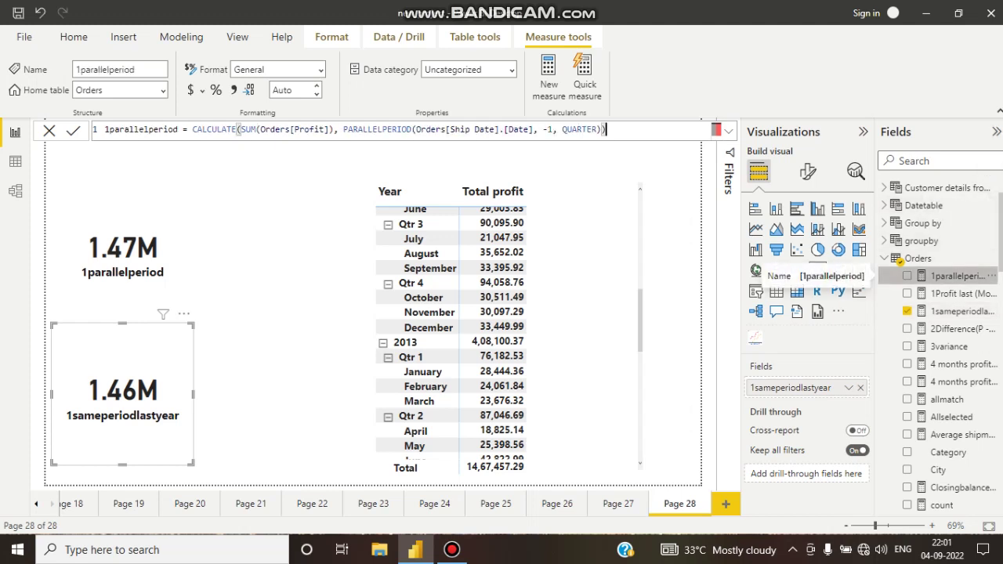